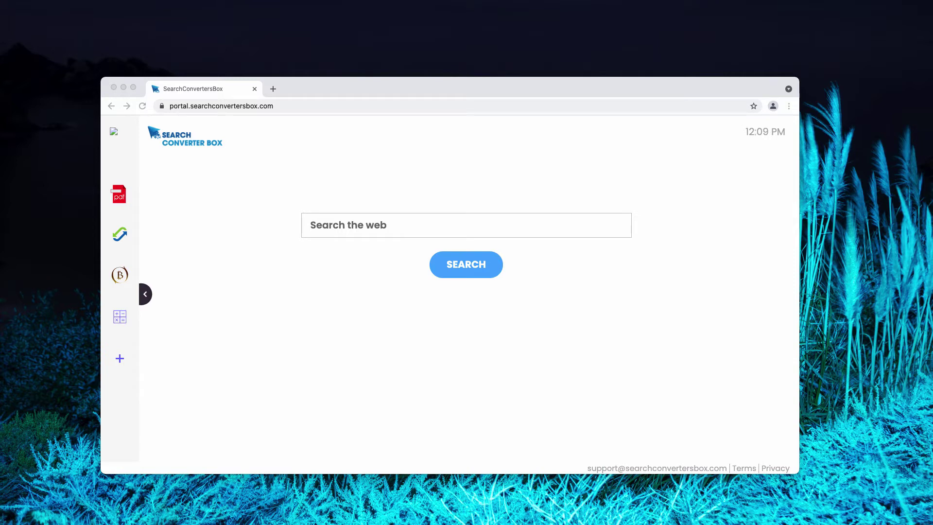
Step: Search 'virus' from the hijacked portal page, then close the searchlee results tab
left_click(354, 228)
type("virus")
key("Return")
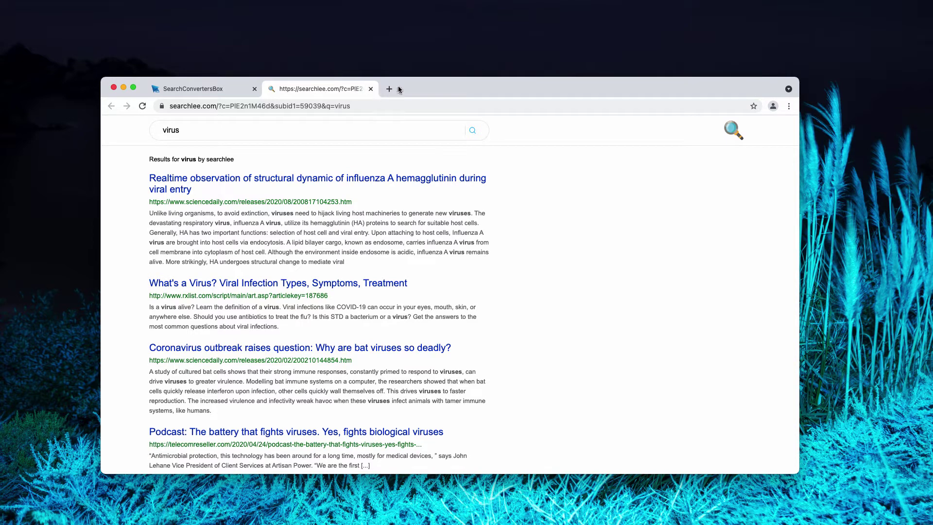
left_click(371, 88)
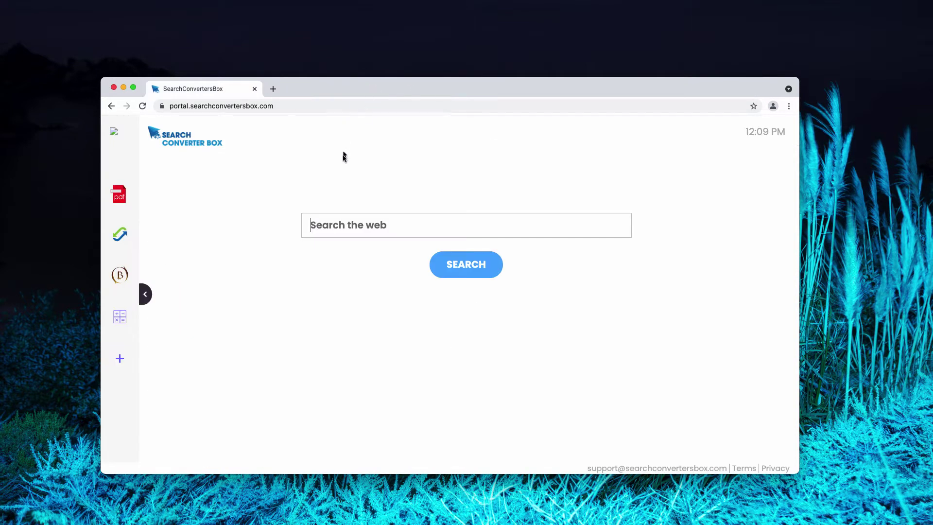
Step: Search 'iphone', compare the SearchConvertersBox portal with the searchlee results, then close the results tab
left_click(364, 216)
type("ip")
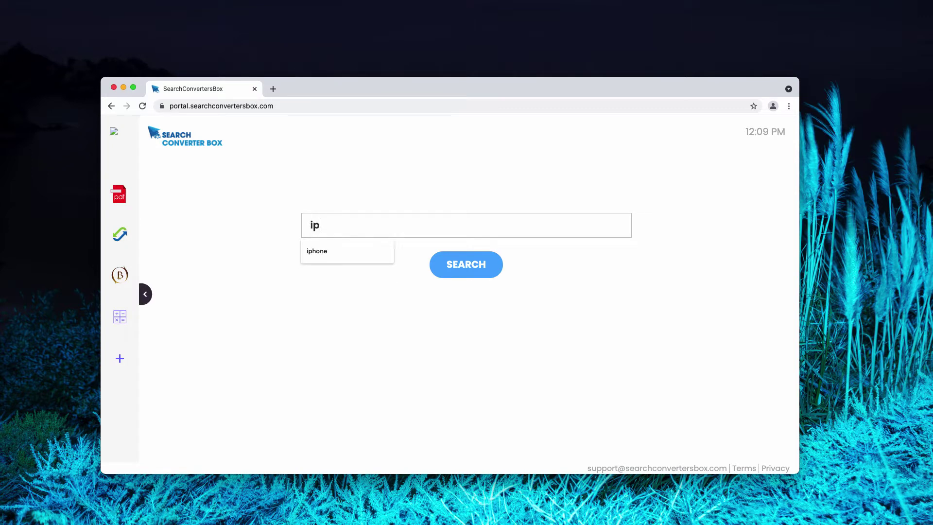
type("hone")
key("Return")
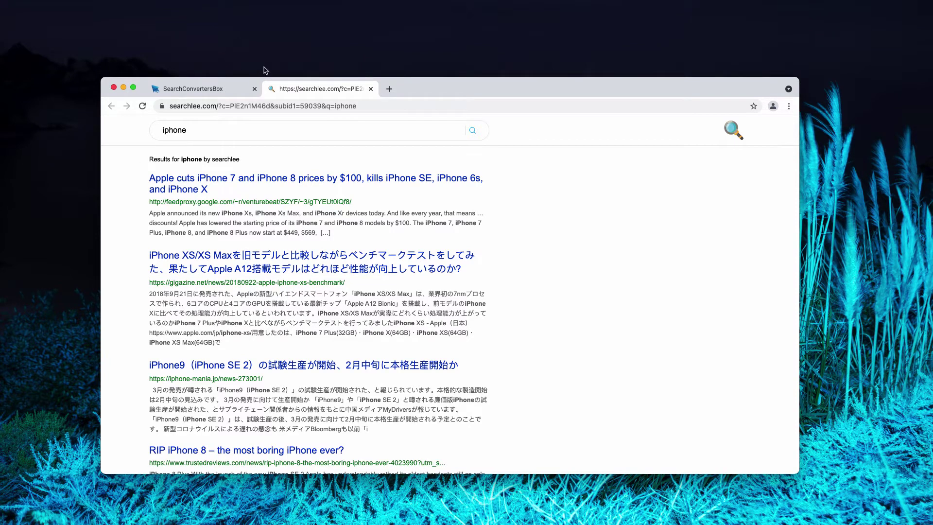
left_click(228, 89)
left_click(288, 90)
left_click(371, 89)
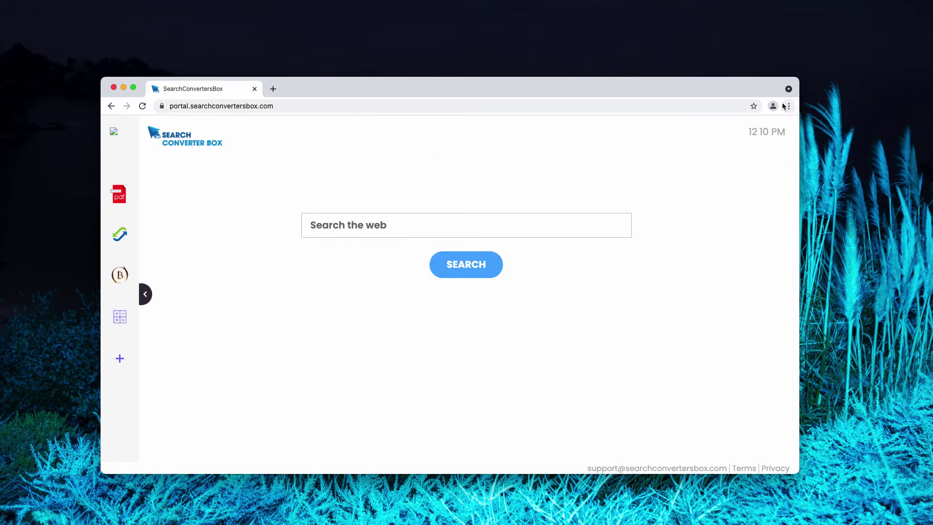
Step: Check the browser's installed extensions page from the main menu, then close it
left_click(782, 104)
mouse_move(636, 271)
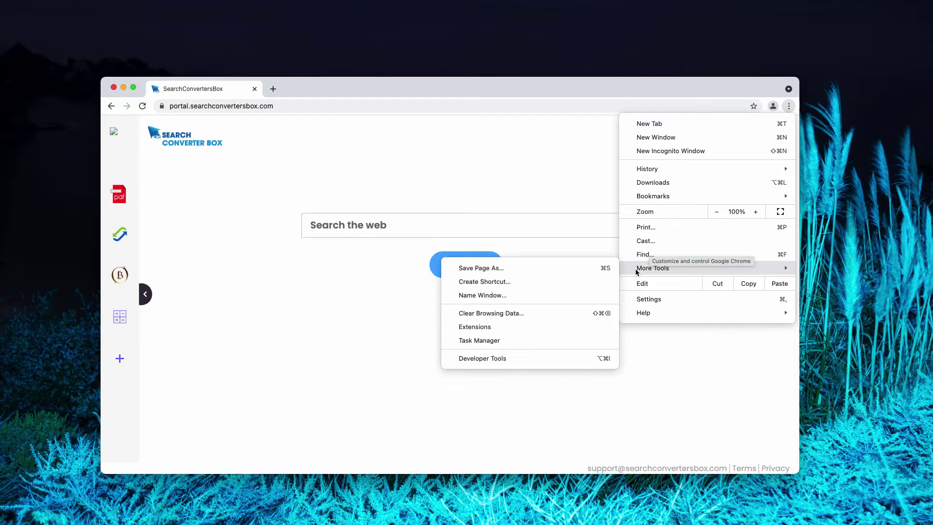
left_click(497, 327)
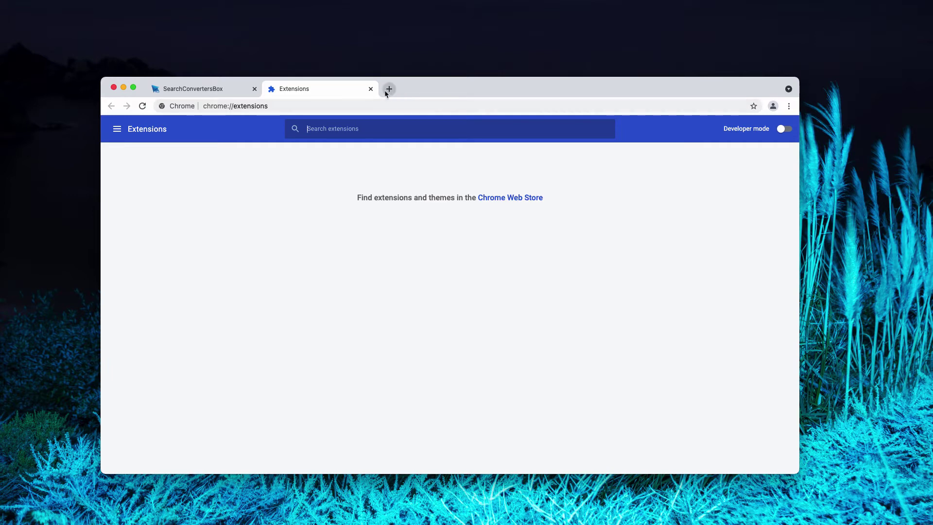
left_click(371, 89)
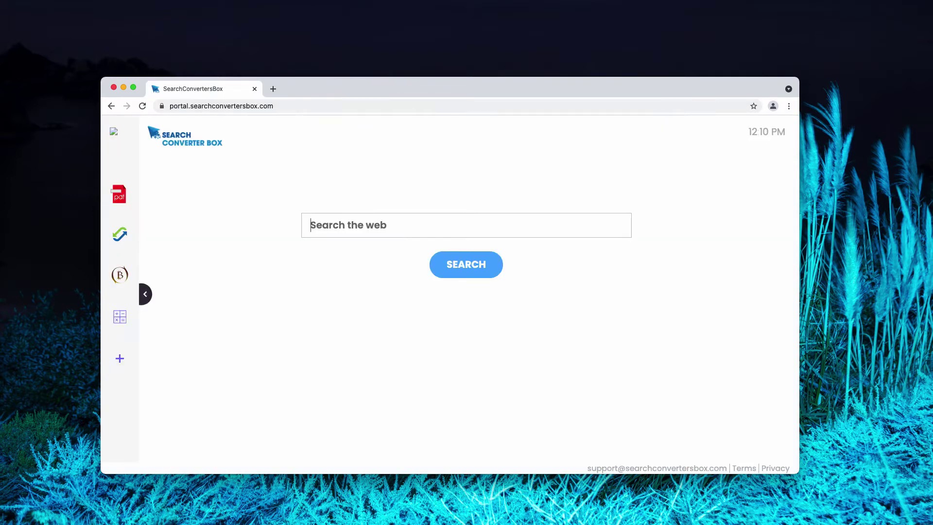
Step: Show the Applications folder in Finder and scroll through apps like Free VPN and uTorrent Web
left_click(404, 485)
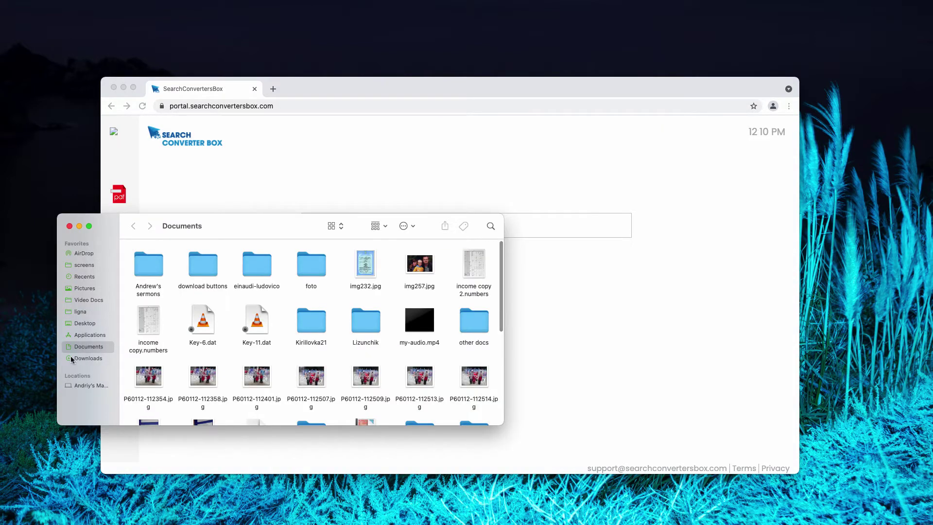
left_click(78, 336)
left_click_drag(254, 222, 377, 225)
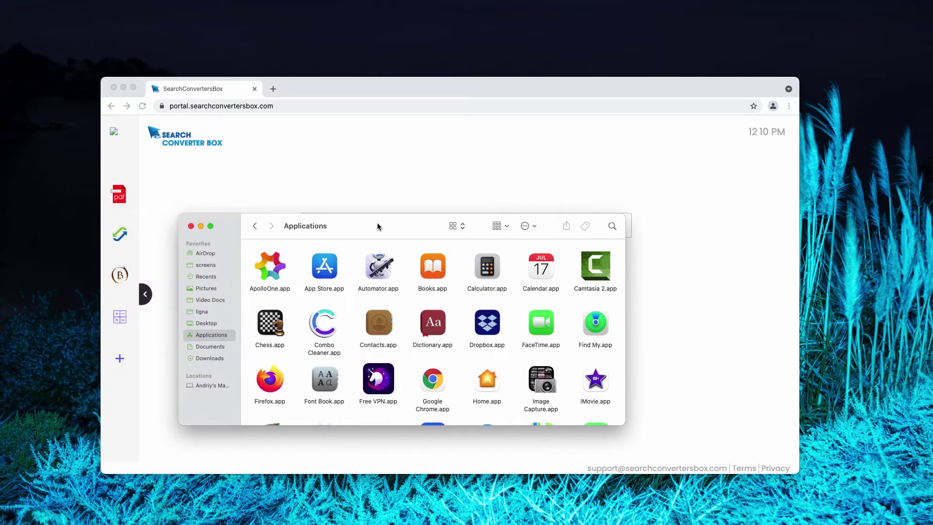
scroll(491, 348, "down", 10)
scroll(491, 347, "up", 10)
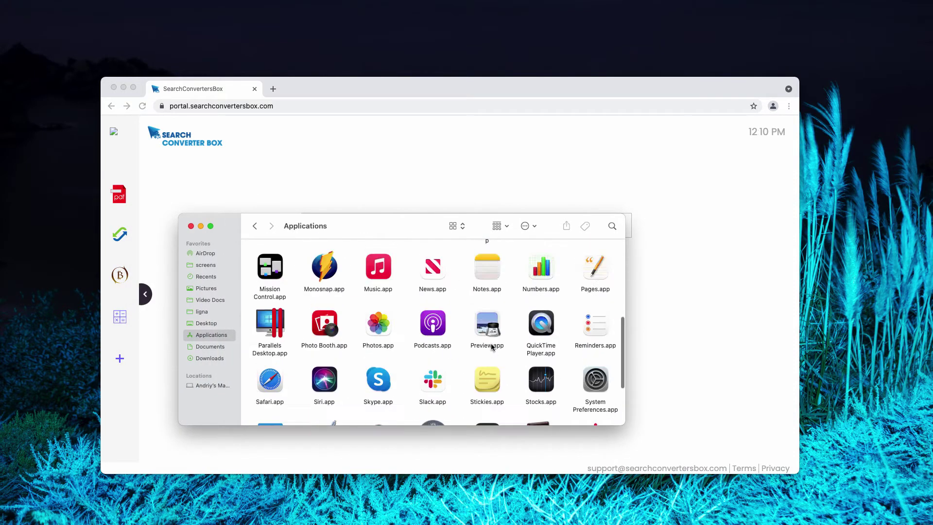
scroll(492, 347, "down", 5)
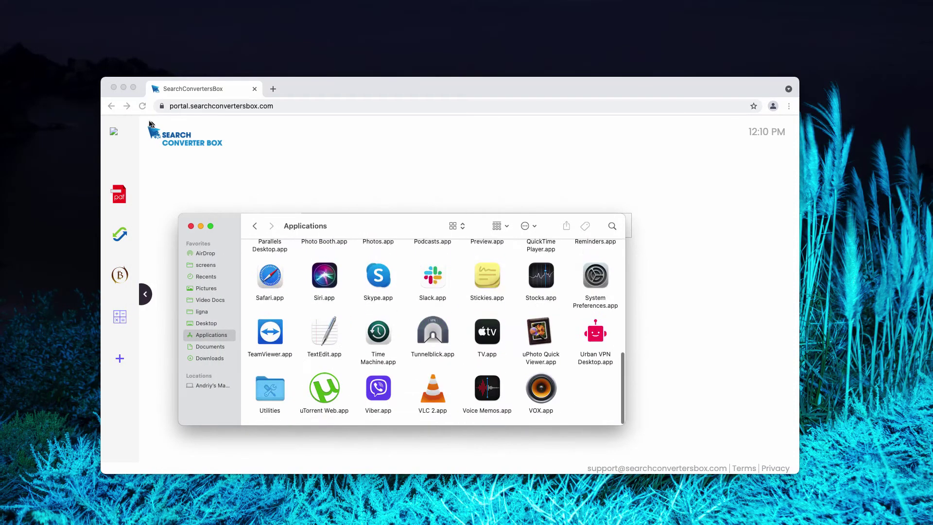
Step: Close the Finder window and load combocleaner.com from Chrome's address bar
left_click(190, 225)
left_click(358, 104)
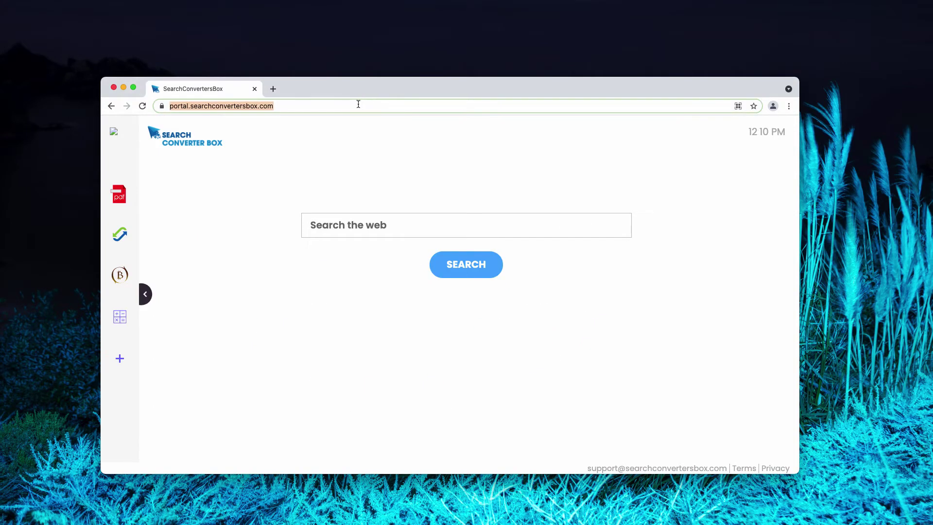
type("combocleaner")
key("Return")
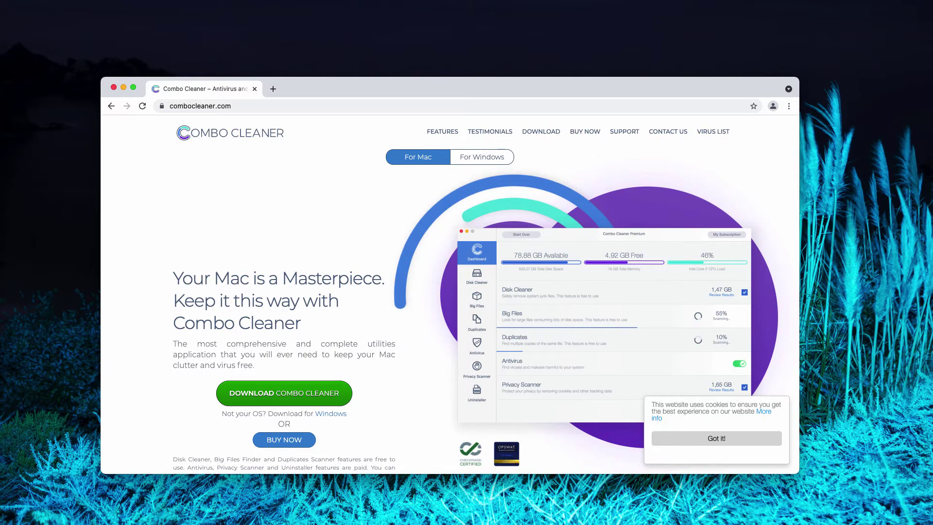
Step: Close the Chrome window and bring Combo Cleaner forward until its scan reports 17 threats
left_click(255, 90)
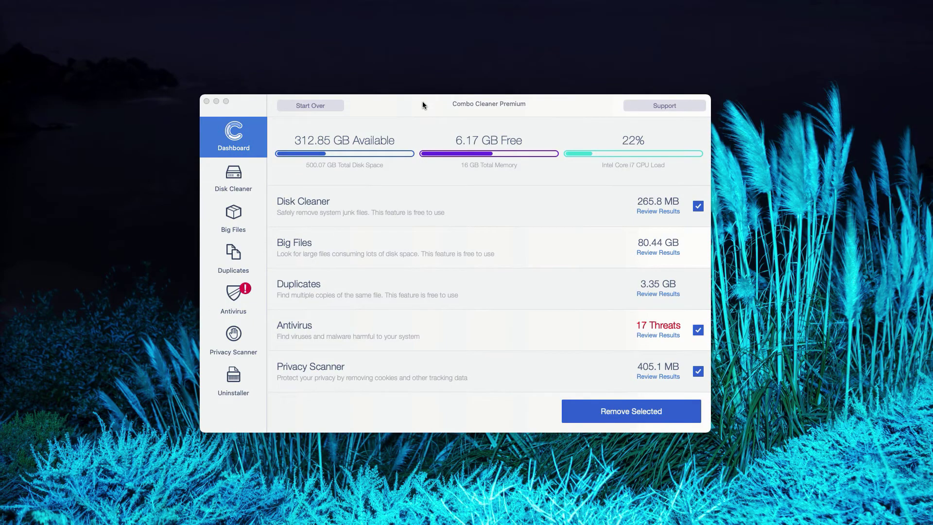
left_click(422, 107)
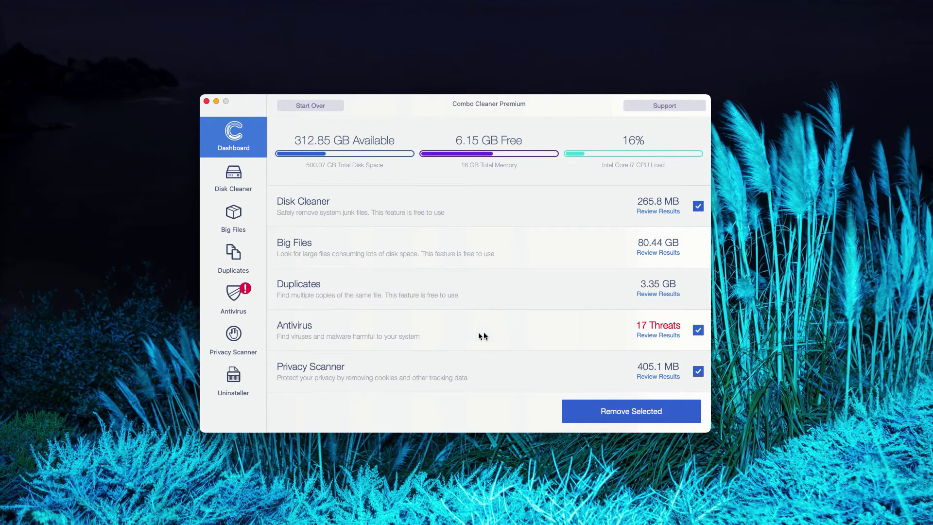
Step: Open Review Results for the Antivirus row and scroll through the 17 infected files
left_click(663, 336)
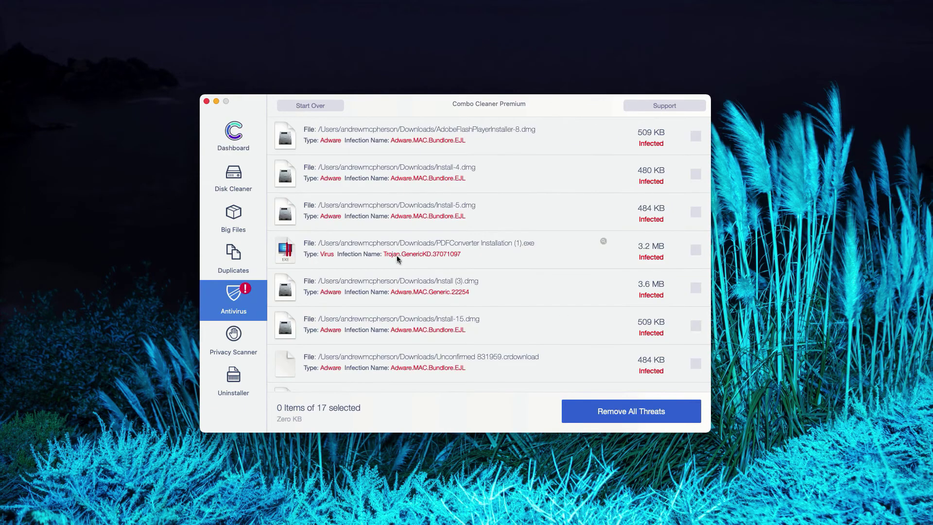
scroll(389, 165, "down", 1)
scroll(379, 152, "up", 1)
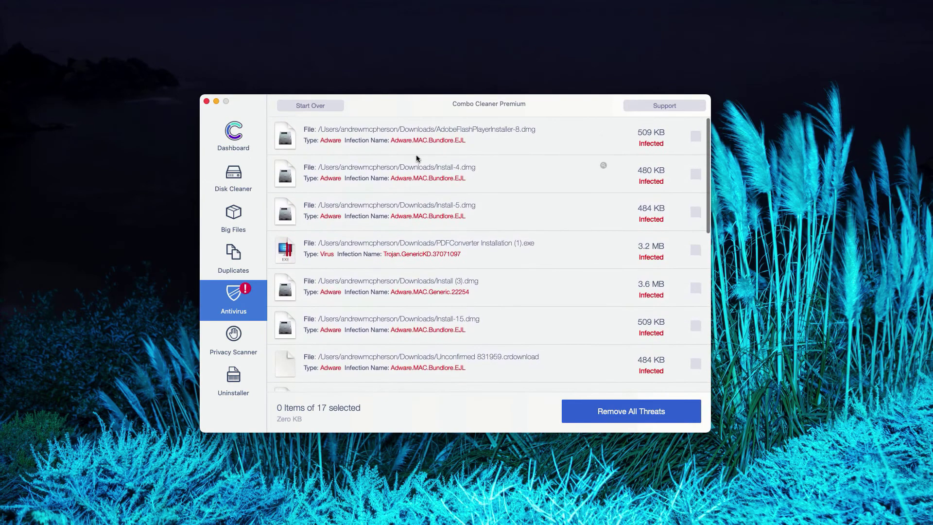
scroll(430, 304, "down", 5)
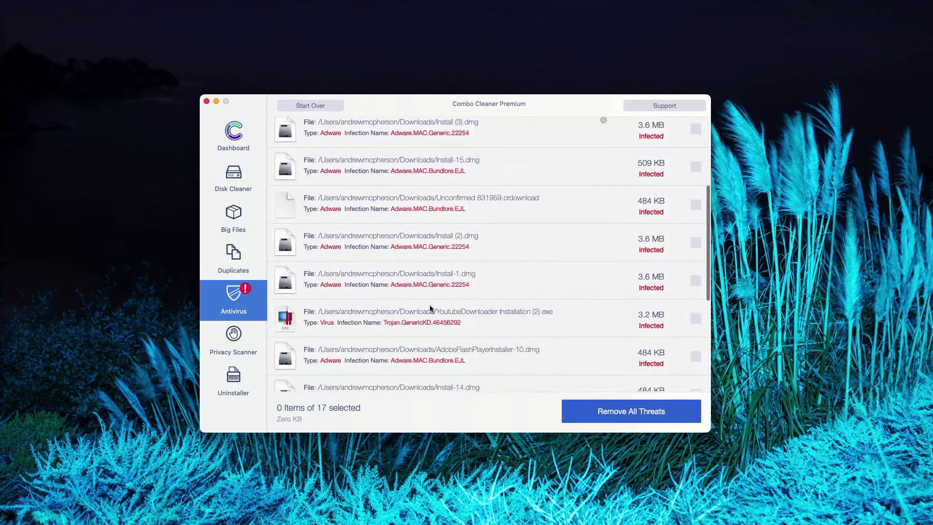
scroll(430, 305, "down", 3)
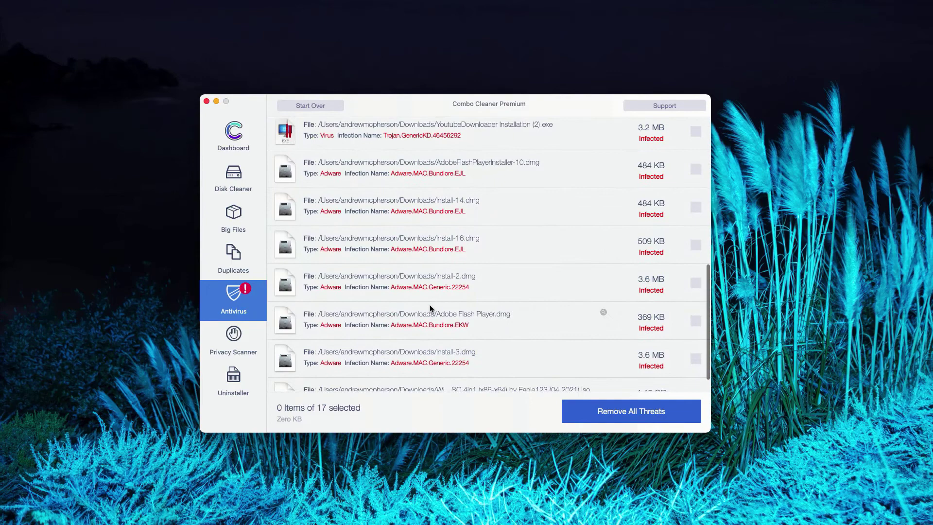
scroll(429, 305, "up", 2)
scroll(429, 305, "up", 7)
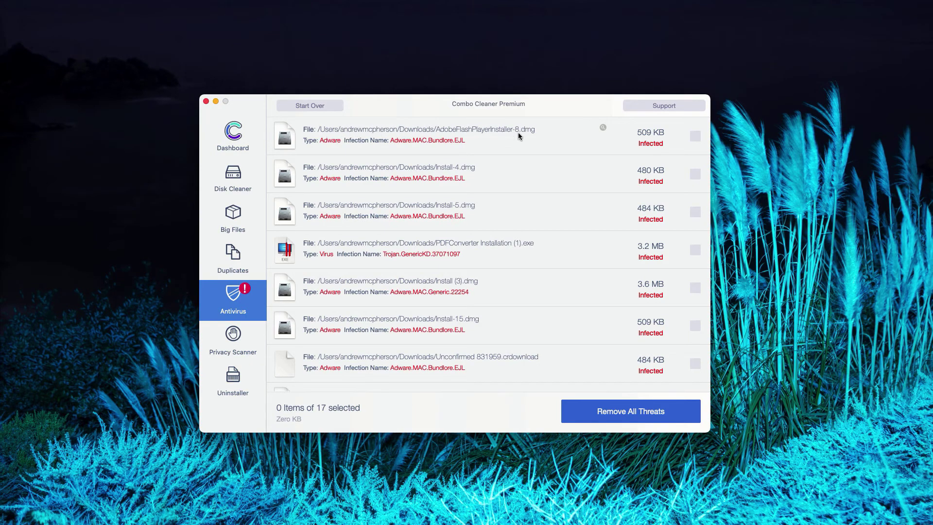
Step: Reveal AdobeFlashPlayerInstaller-8.dmg in Finder, move it to the Trash, and close Finder
left_click(603, 127)
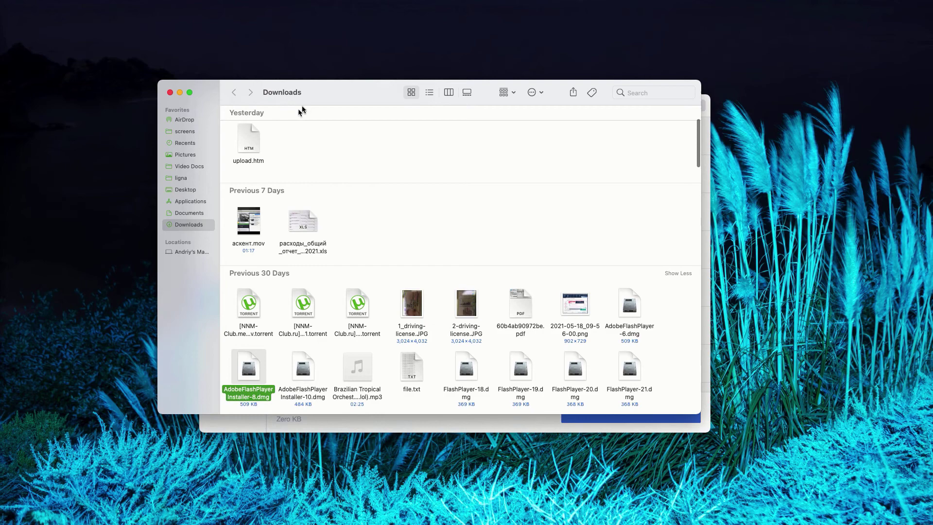
left_click_drag(301, 111, 312, 128)
right_click(262, 389)
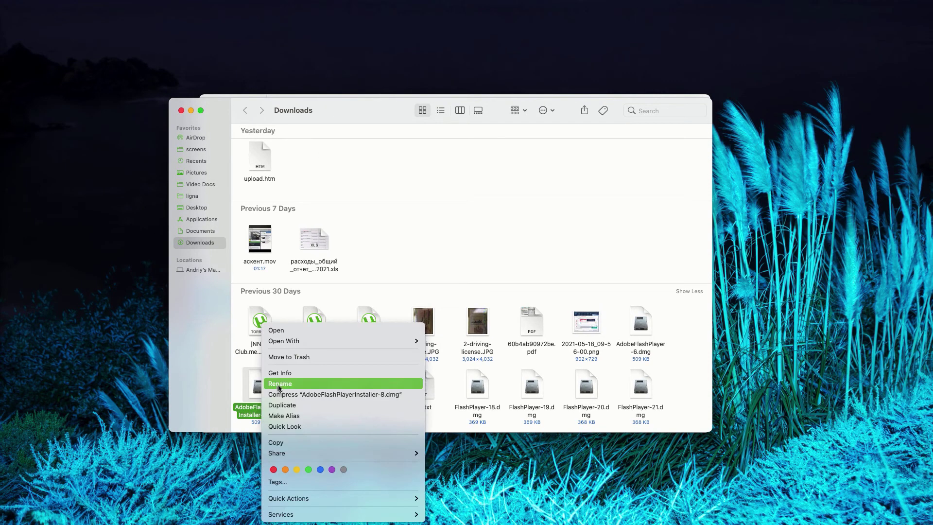
left_click(293, 357)
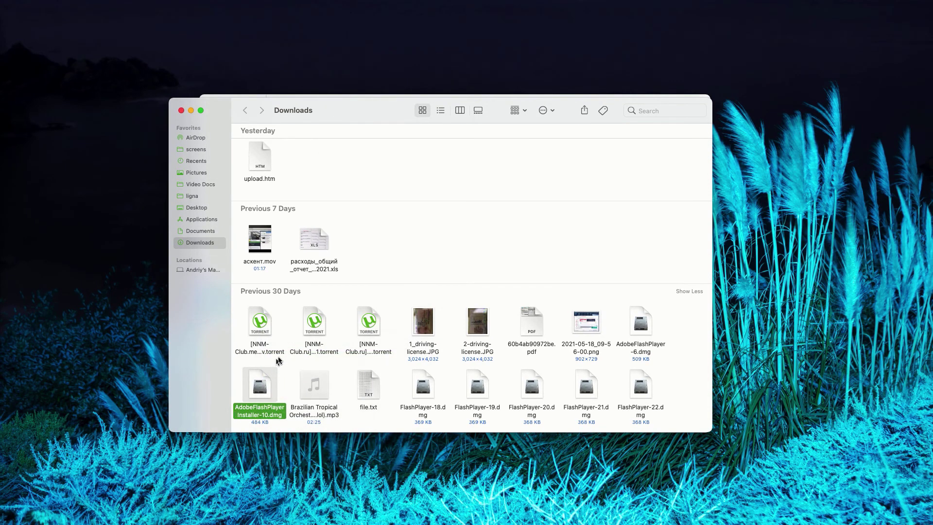
left_click(181, 110)
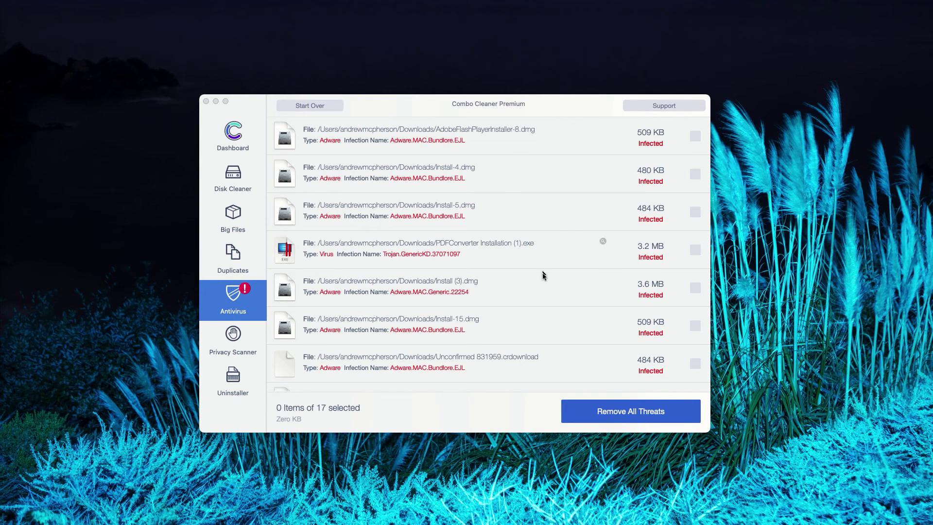
scroll(544, 276, "down", 2)
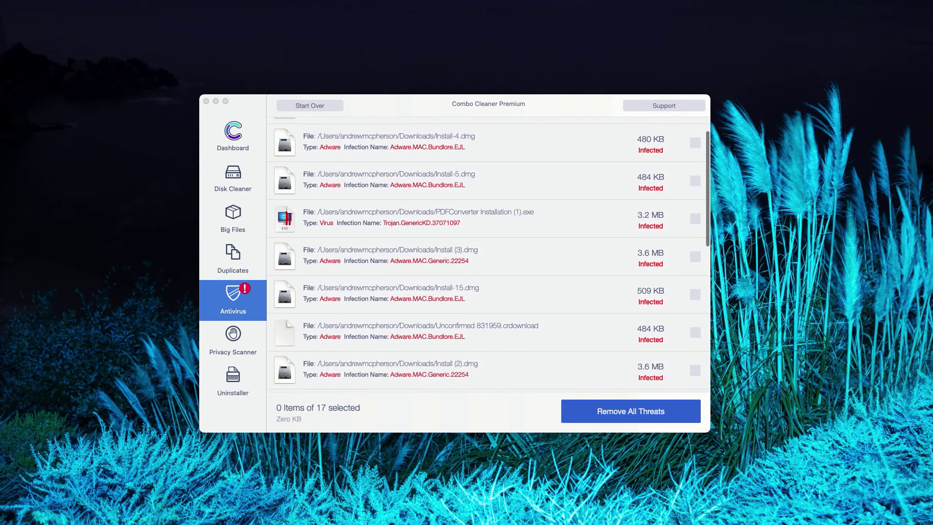
left_click_drag(519, 112, 521, 112)
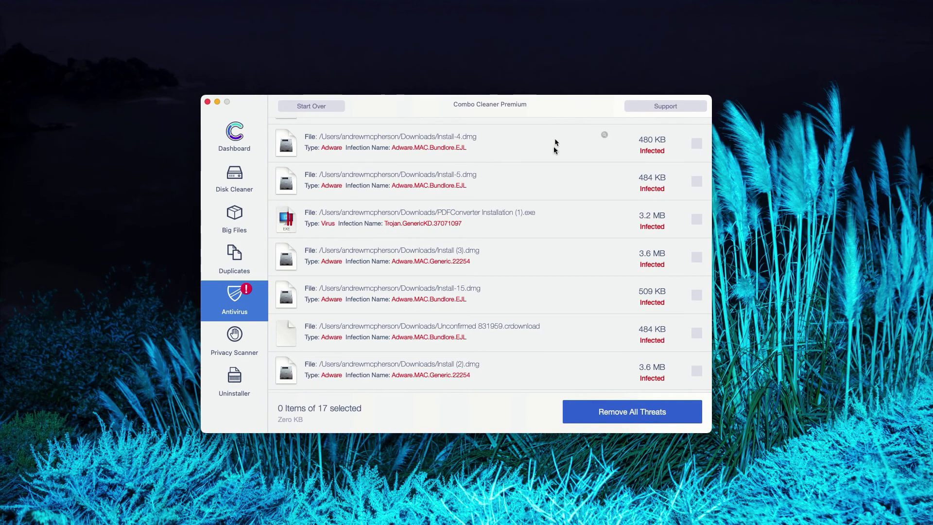
scroll(556, 146, "up", 2)
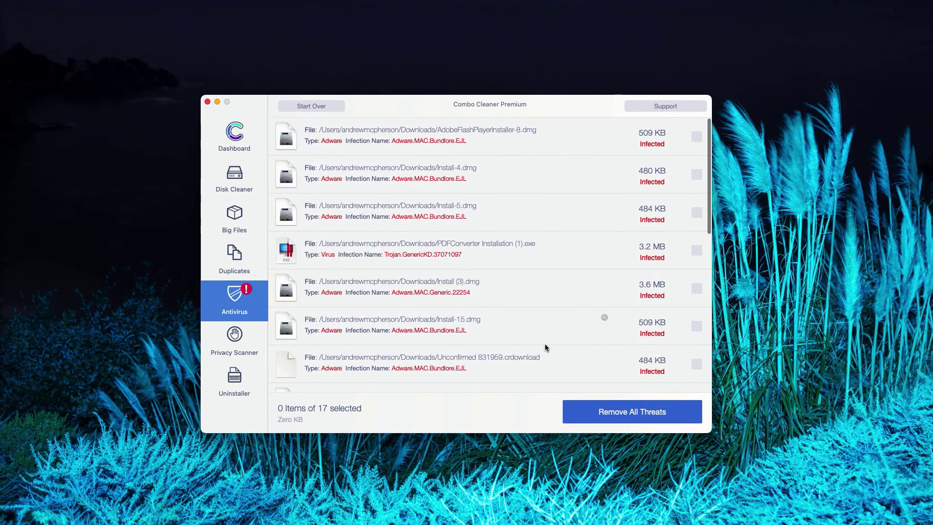